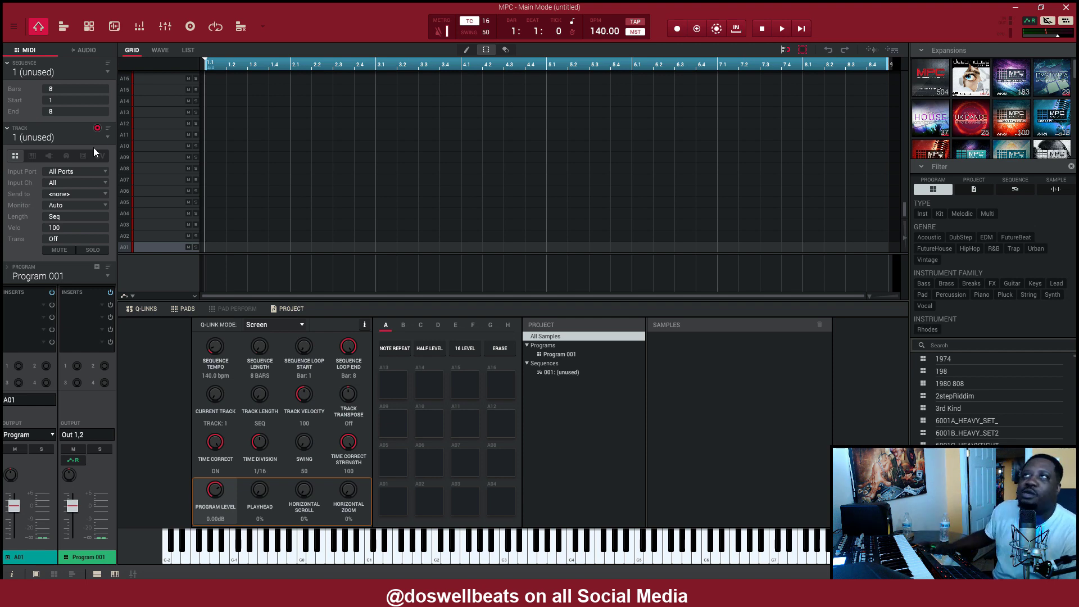
- Keep Track 1 selected and change its track type to Plugin
left_click(107, 138)
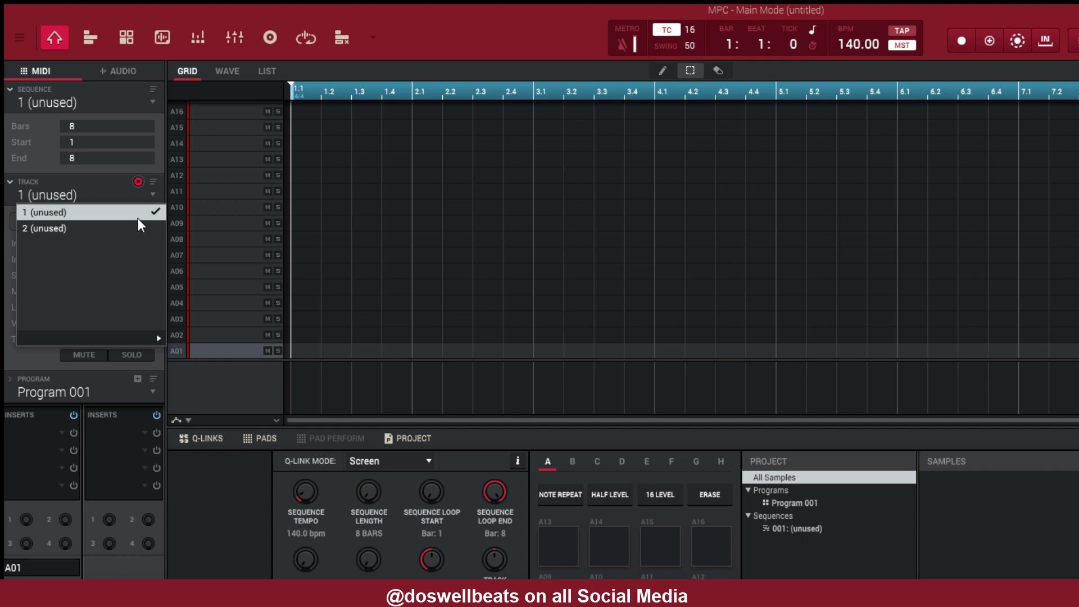
left_click(138, 212)
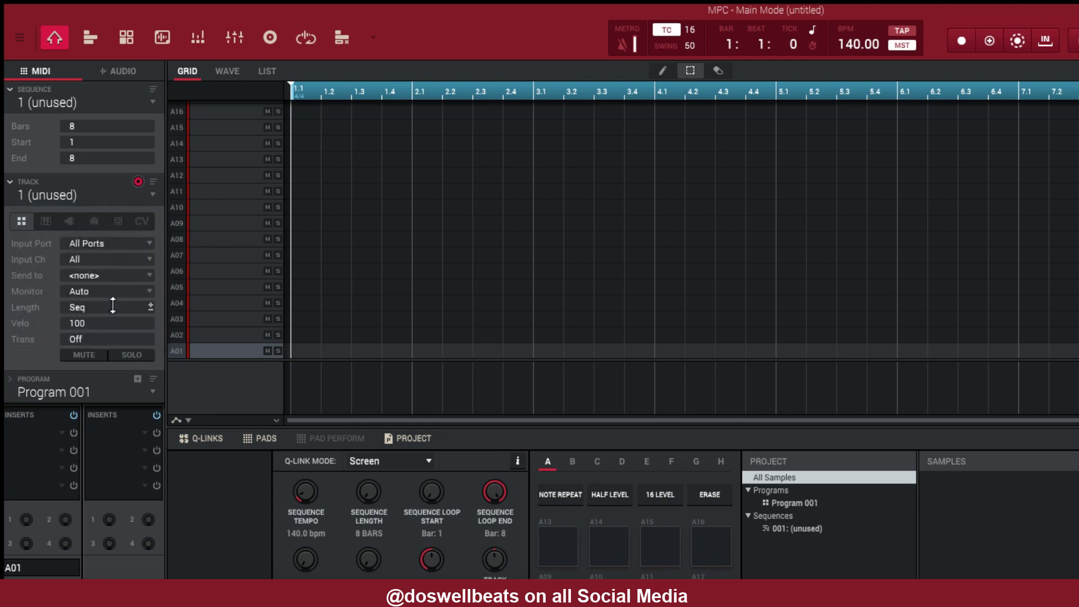
left_click(153, 393)
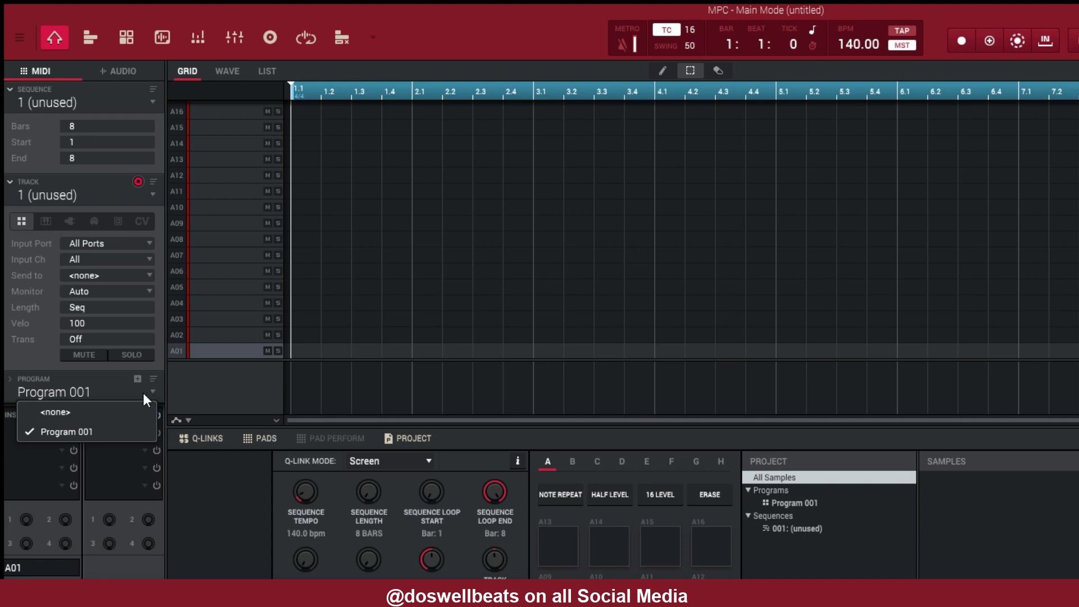
left_click(121, 389)
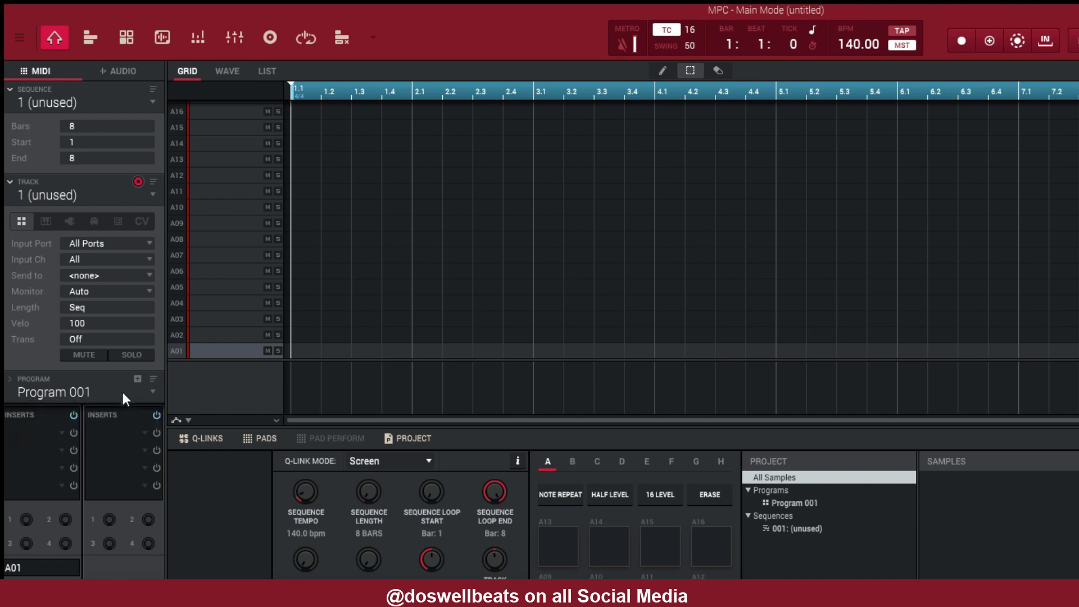
left_click(152, 392)
left_click(72, 213)
left_click(73, 223)
left_click(151, 392)
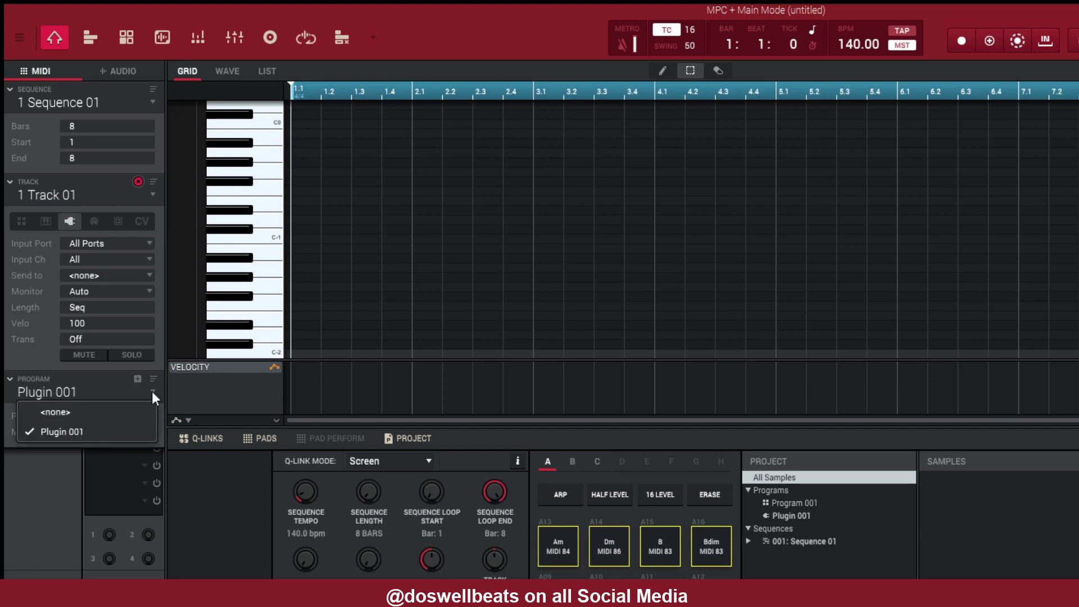
left_click(152, 392)
- Load Scaler 2 from the Favorites plugins onto Track 1, briefly viewing its editor
left_click(136, 417)
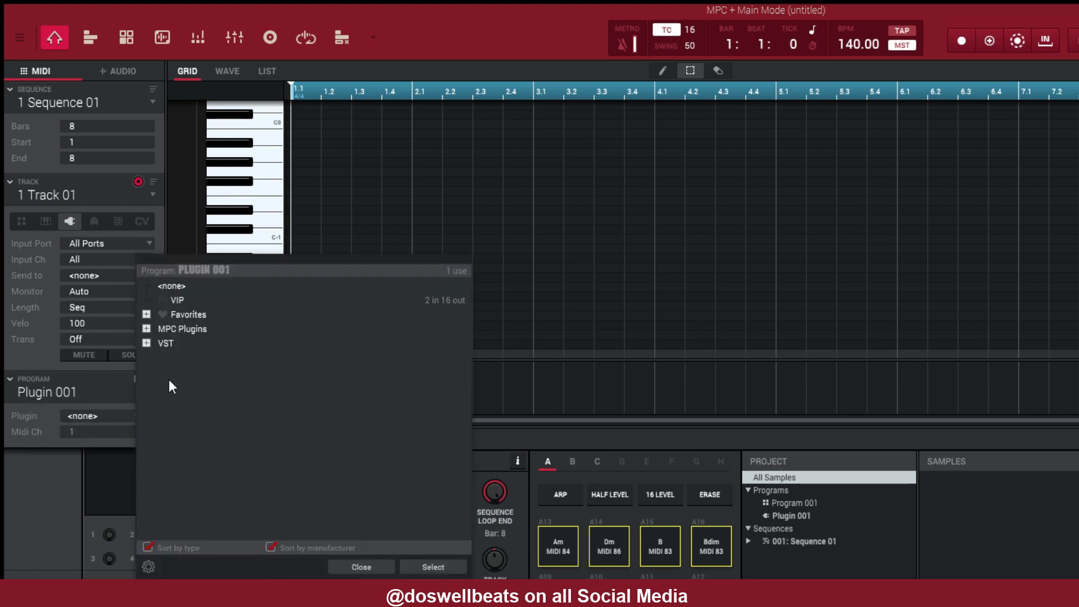
left_click(146, 343)
left_click(146, 314)
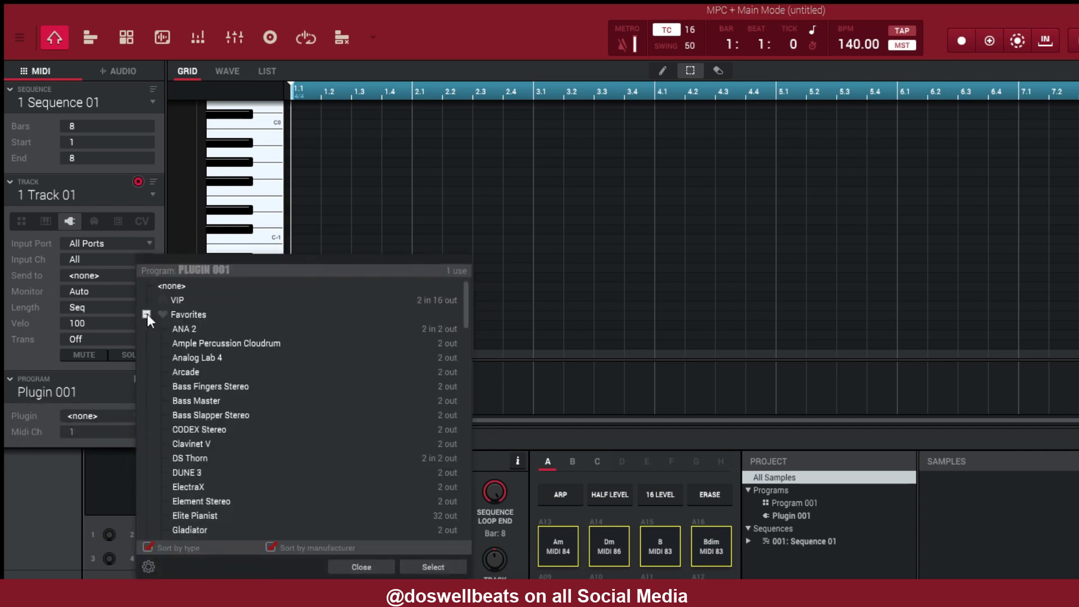
scroll(160, 383, "down", 5)
scroll(159, 383, "down", 3)
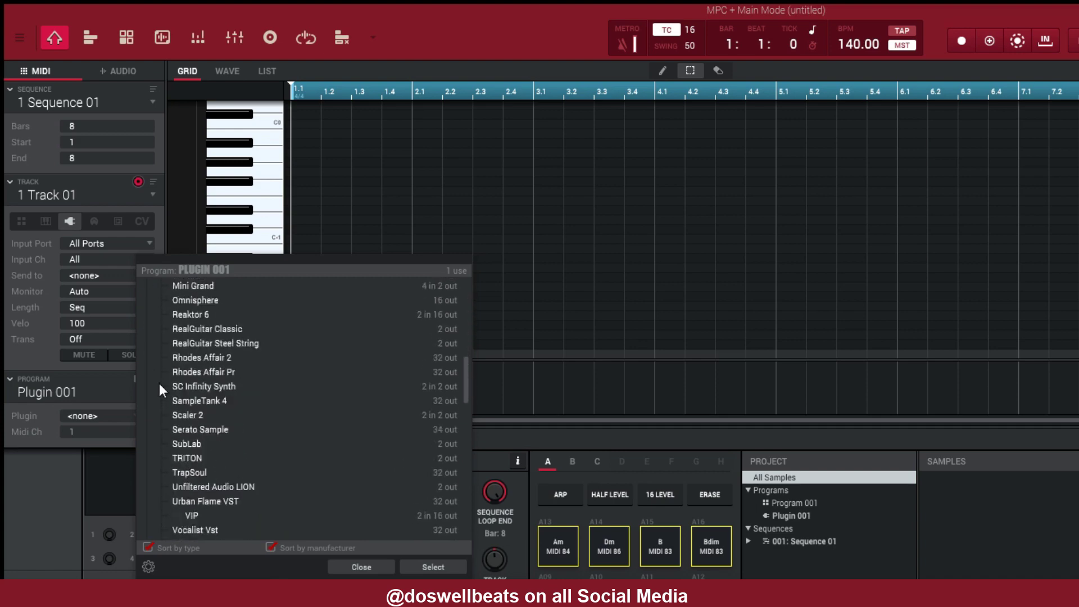
double_click(180, 412)
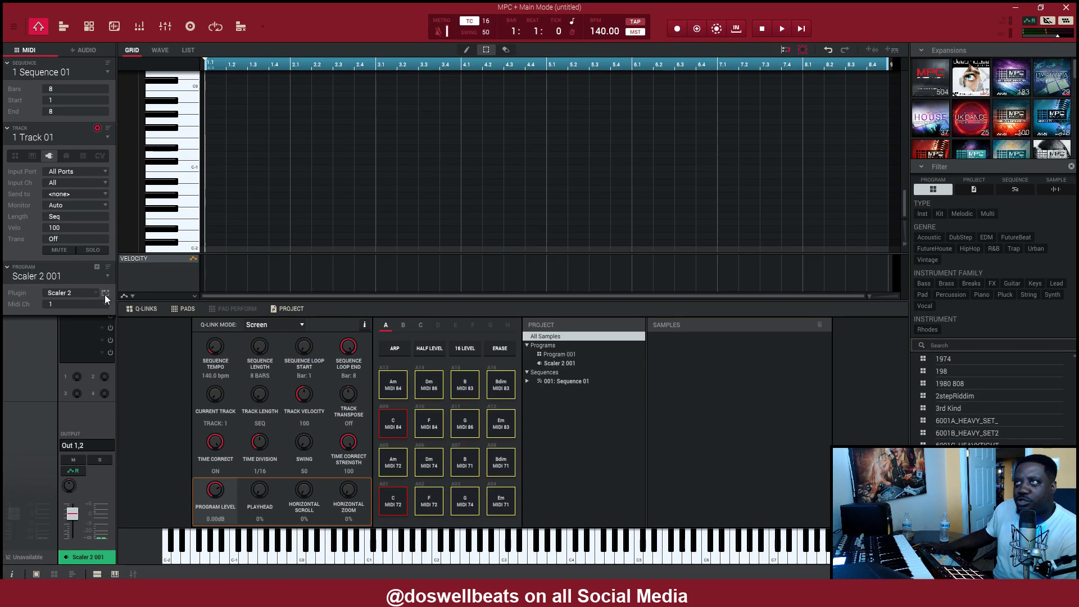
left_click(105, 293)
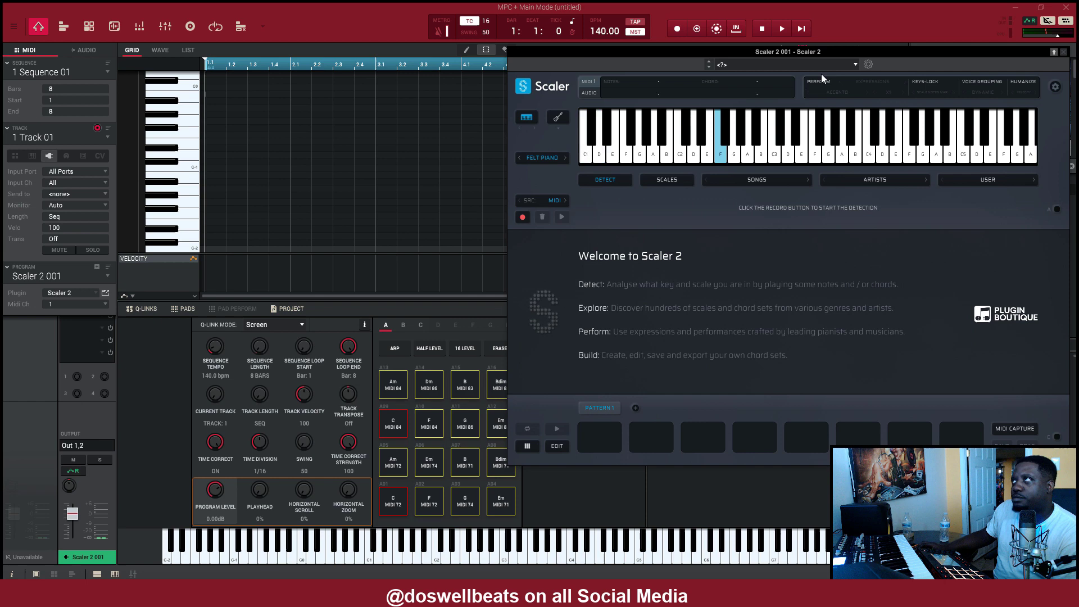
left_click_drag(812, 63, 520, 65)
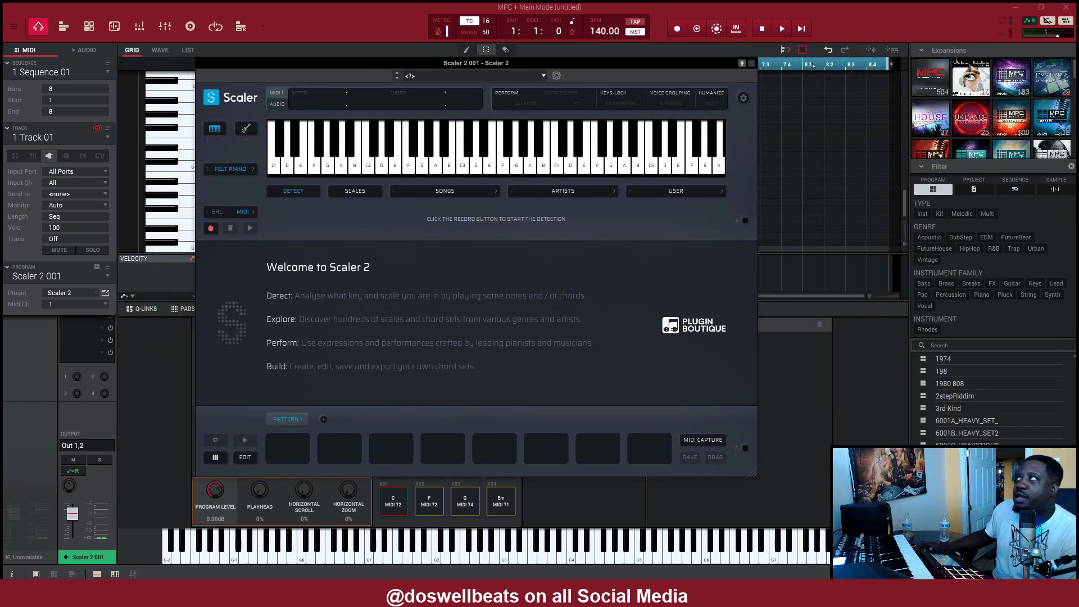
left_click(752, 64)
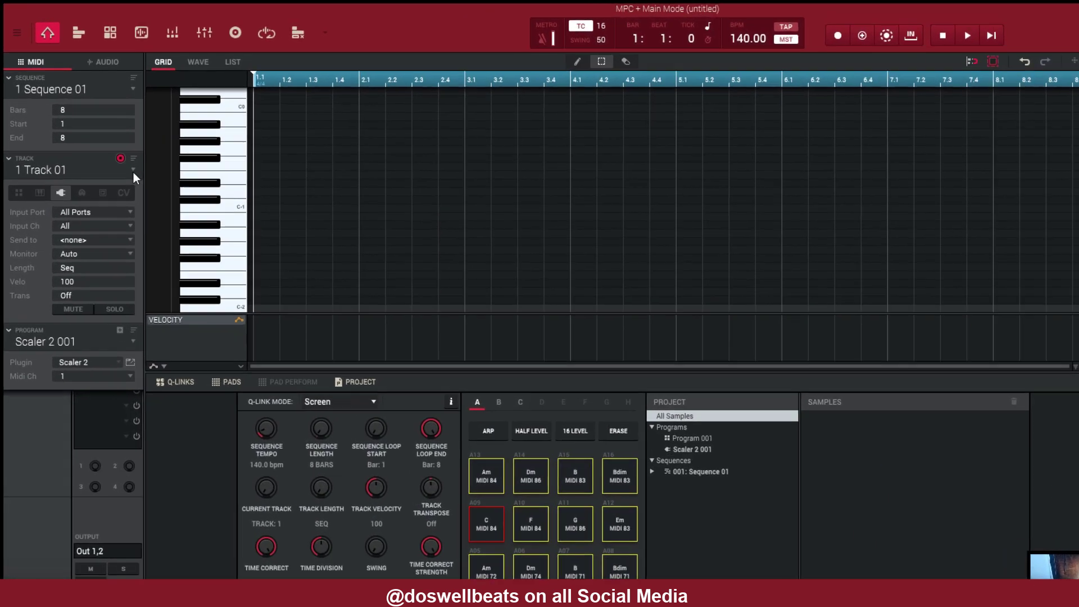
- Switch to Track 2 and set its track type to Plugin
left_click(133, 172)
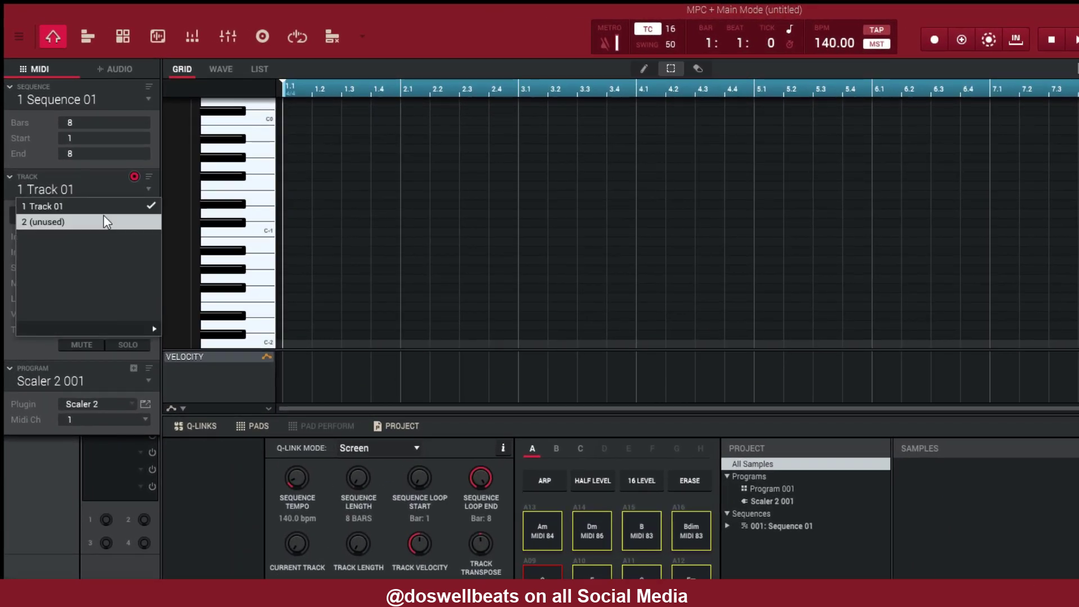
left_click(91, 195)
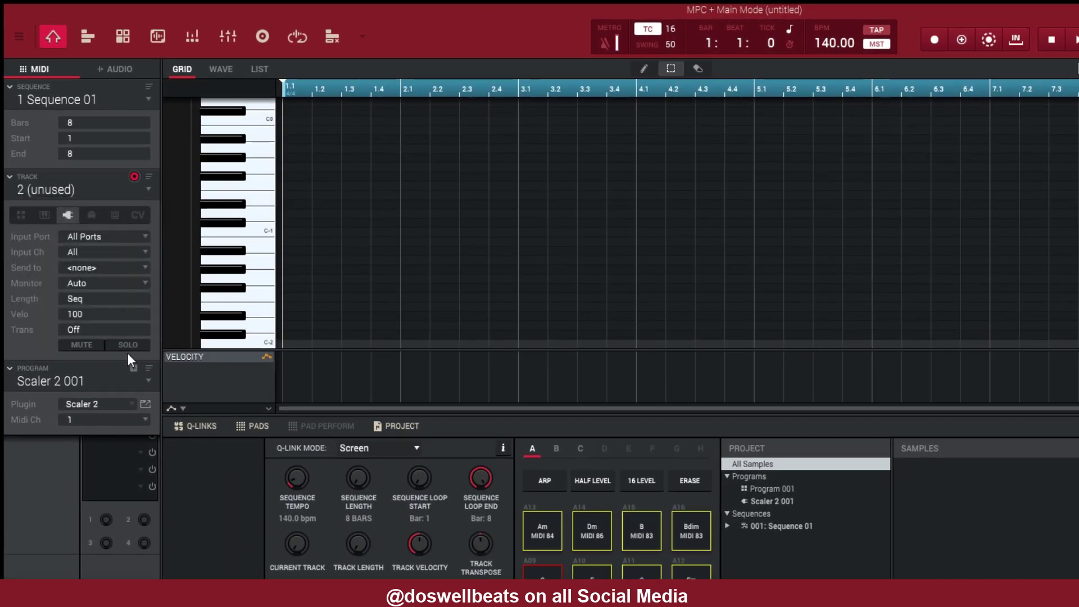
left_click(131, 372)
- Load Xpand!2 from VST > AIR Music Technology and open its editor, moved aside
left_click(130, 404)
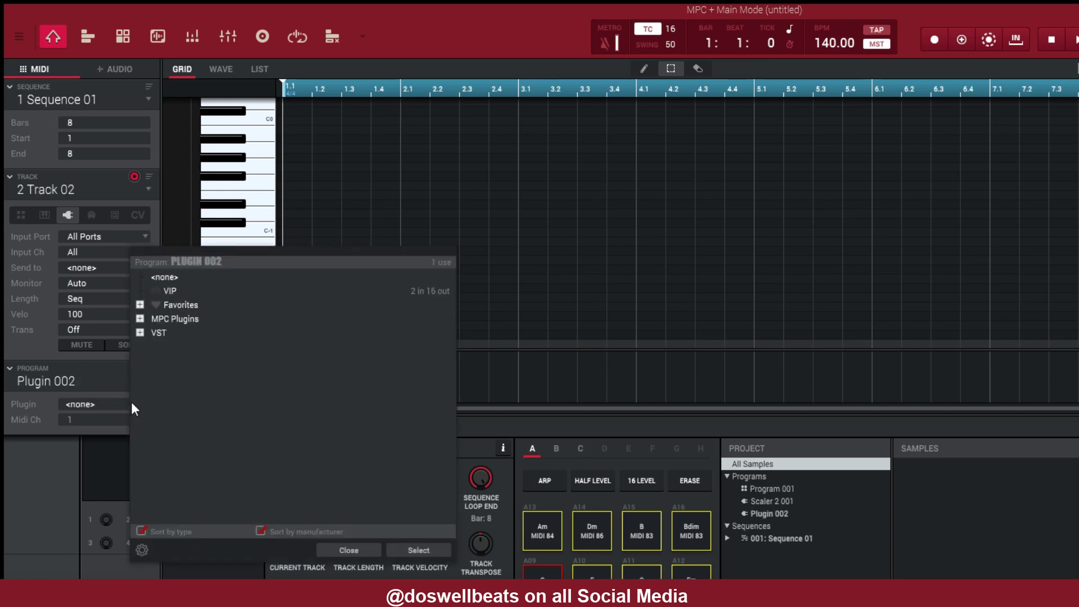
left_click(140, 332)
left_click(152, 346)
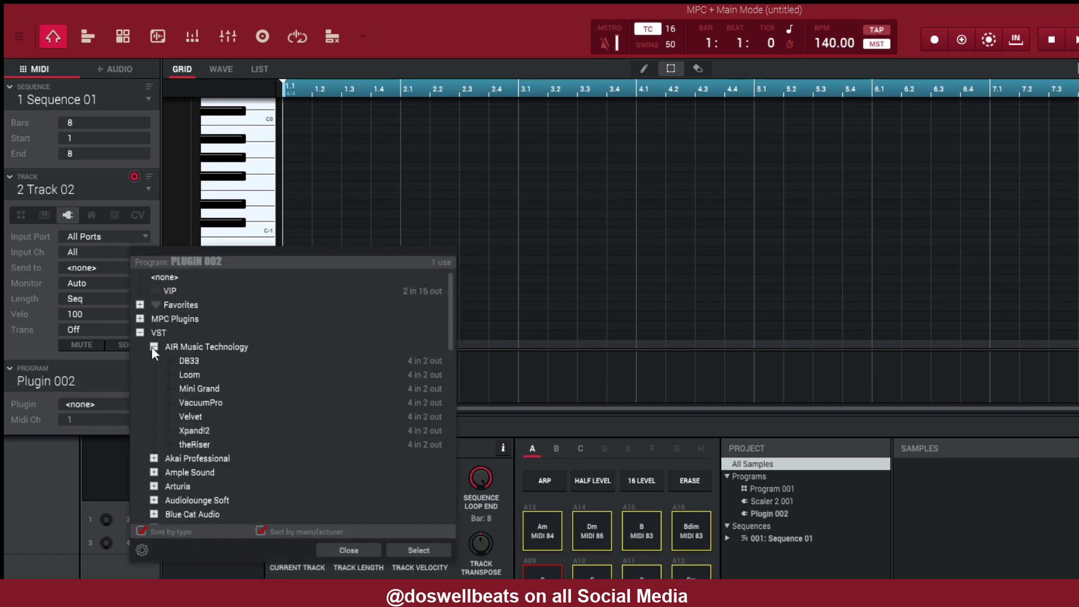
double_click(194, 429)
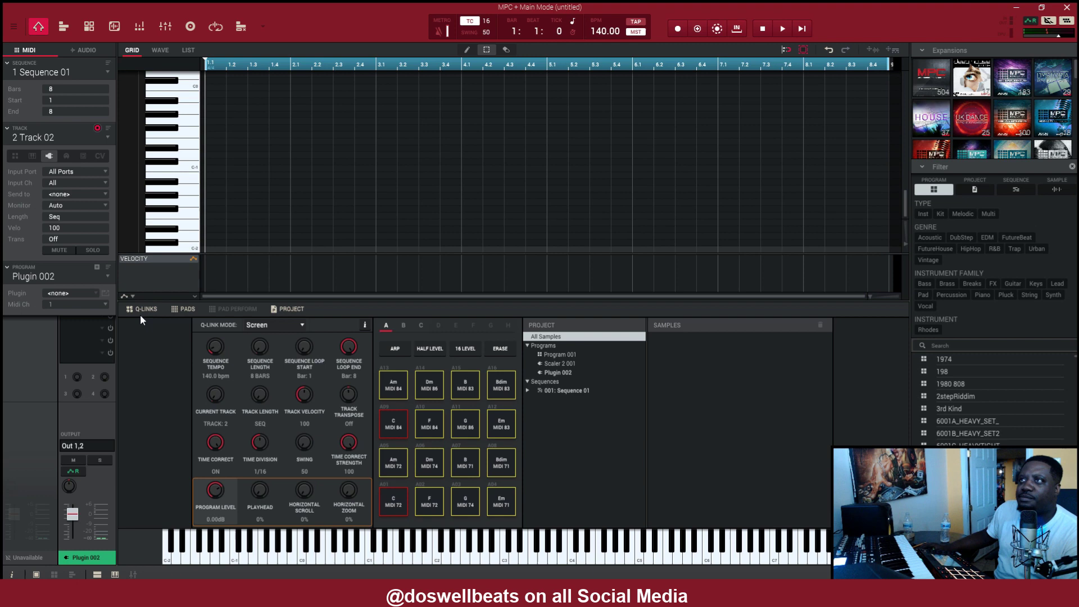
left_click(106, 293)
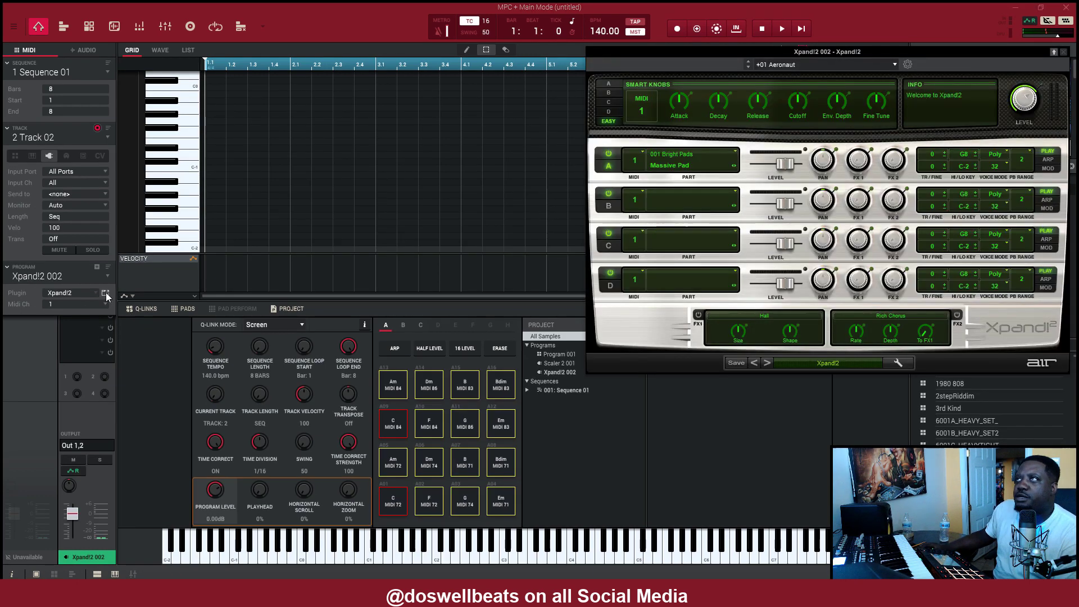
left_click_drag(835, 52, 852, 72)
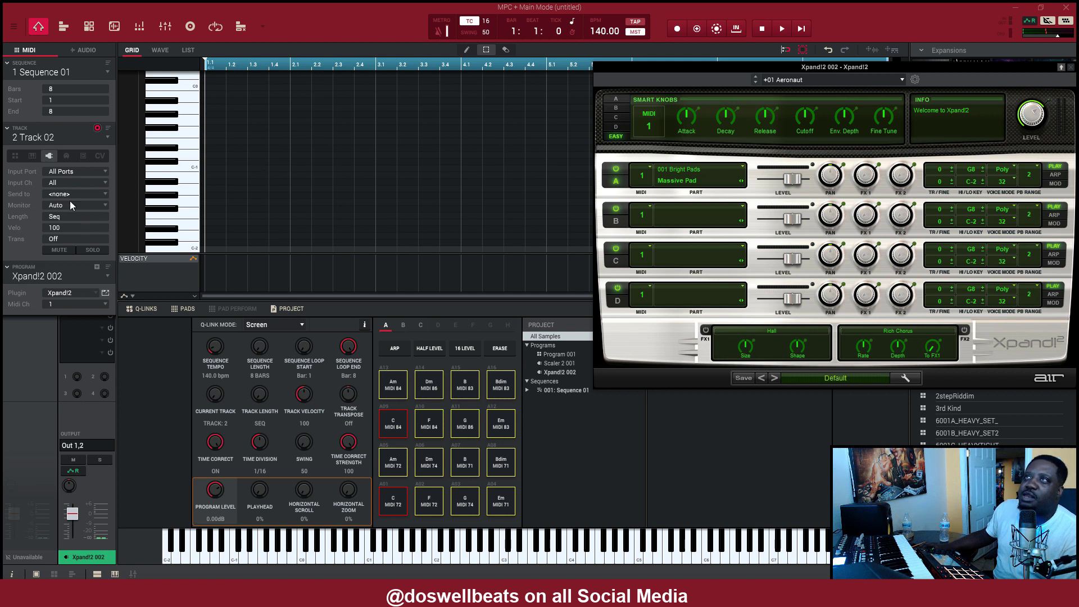
- Open Scaler 2 on Track 01 and resize it to sit beside the Xpand!2 window
left_click(107, 137)
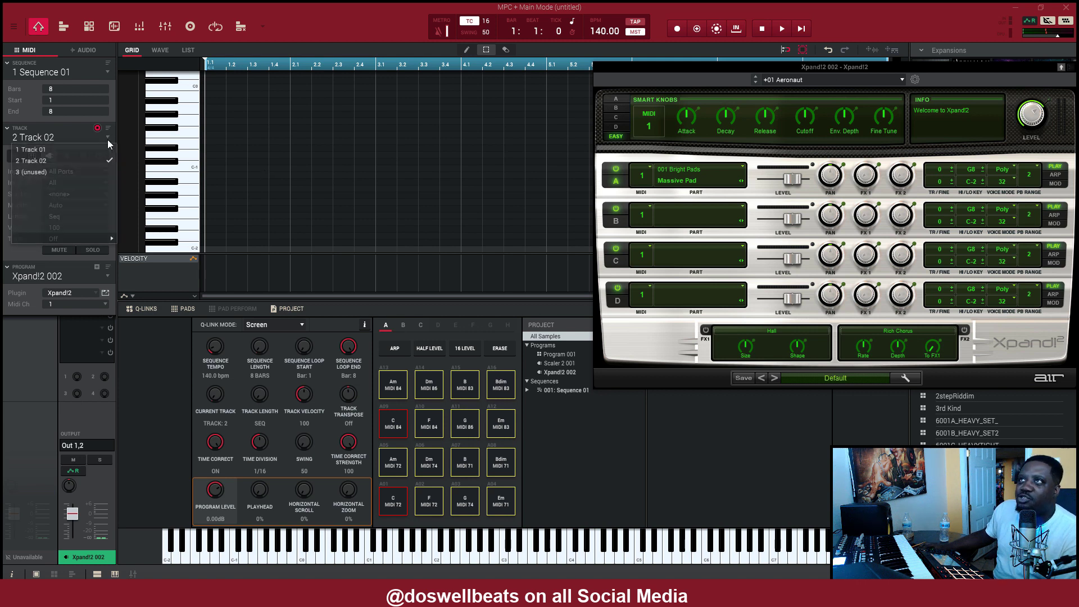
left_click(76, 154)
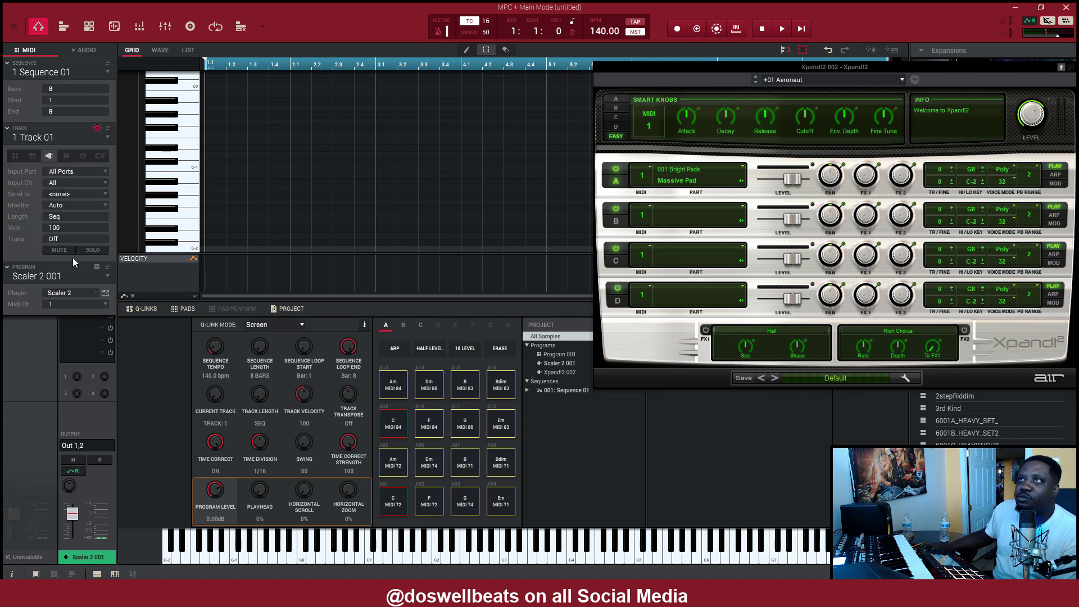
left_click(106, 293)
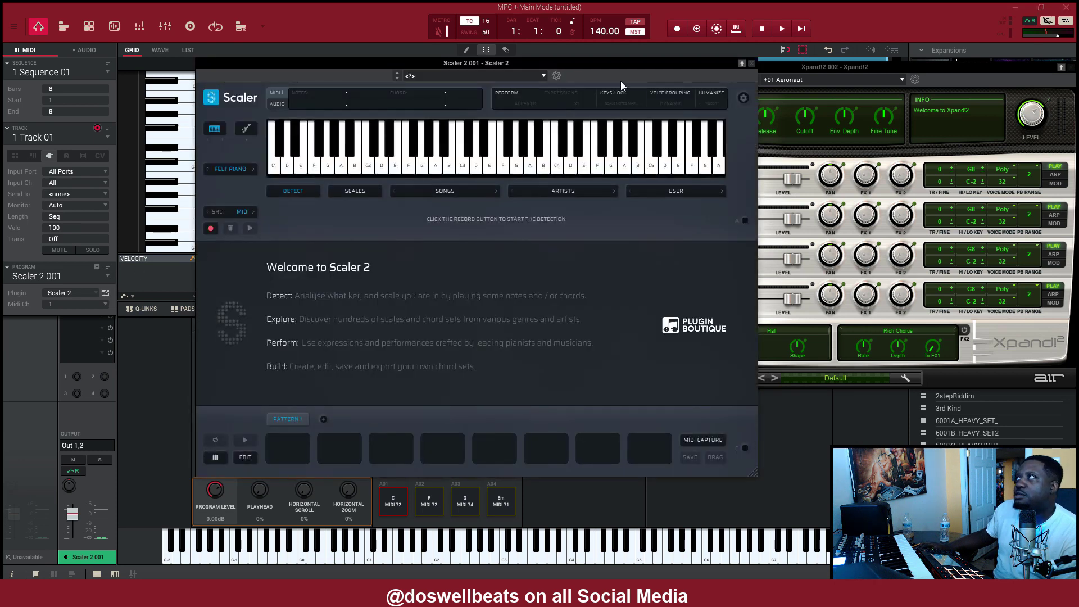
left_click_drag(578, 63, 497, 57)
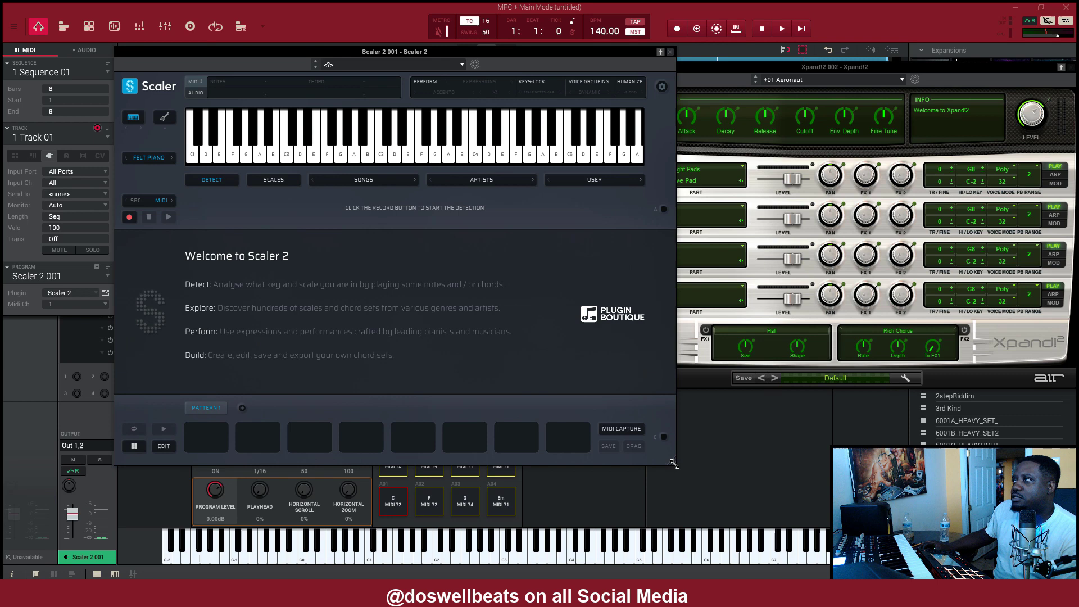
left_click_drag(674, 463, 600, 404)
left_click_drag(778, 66, 793, 50)
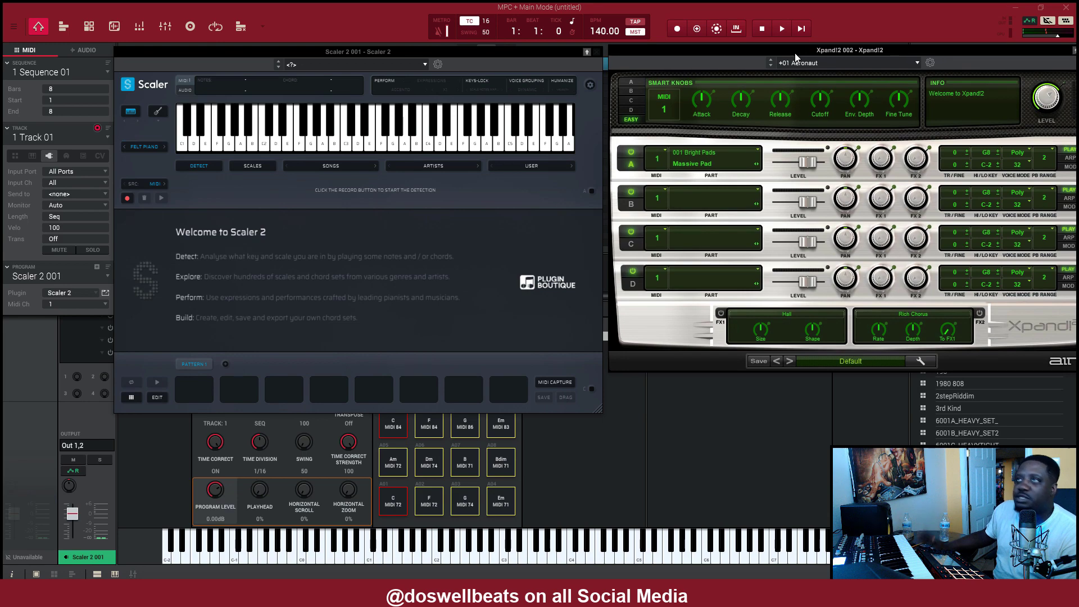
- Play several notes up Scaler's keyboard, ending on A2
left_click(205, 141)
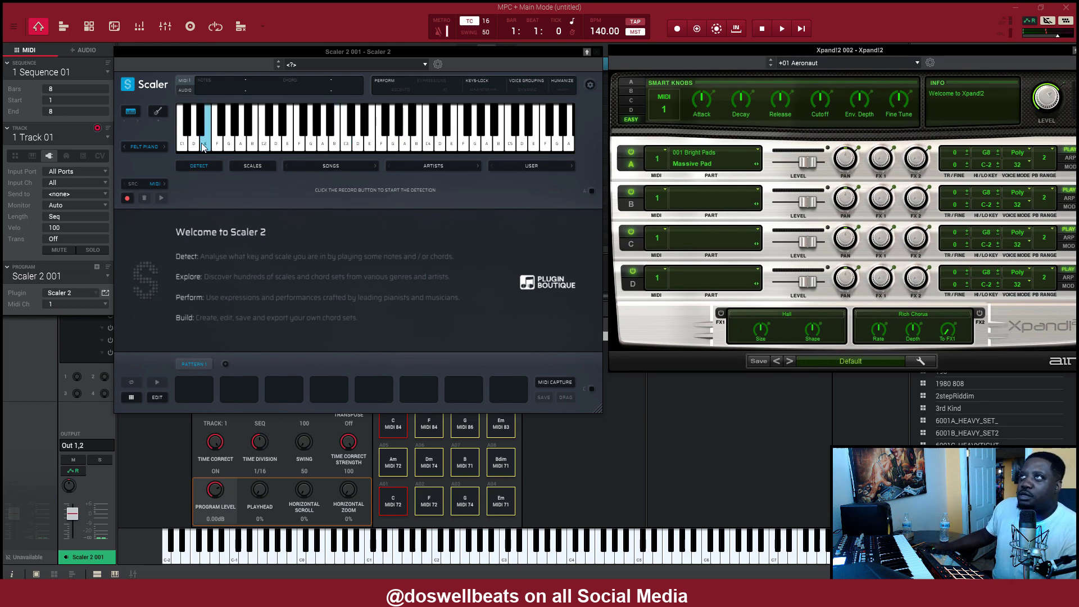
left_click(205, 141)
left_click(242, 143)
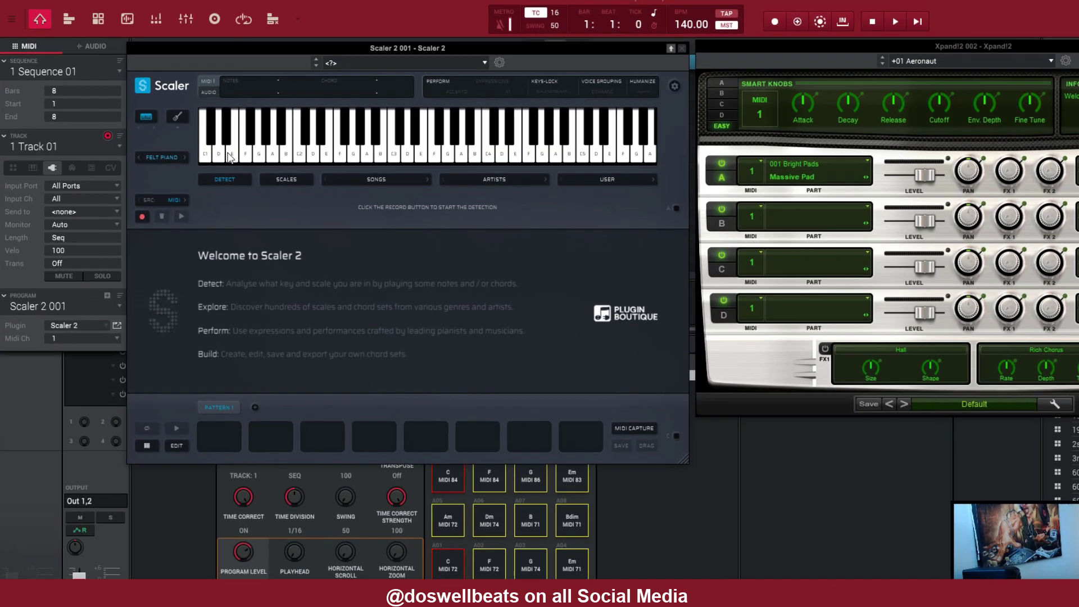
left_click(264, 146)
left_click(309, 146)
left_click(325, 145)
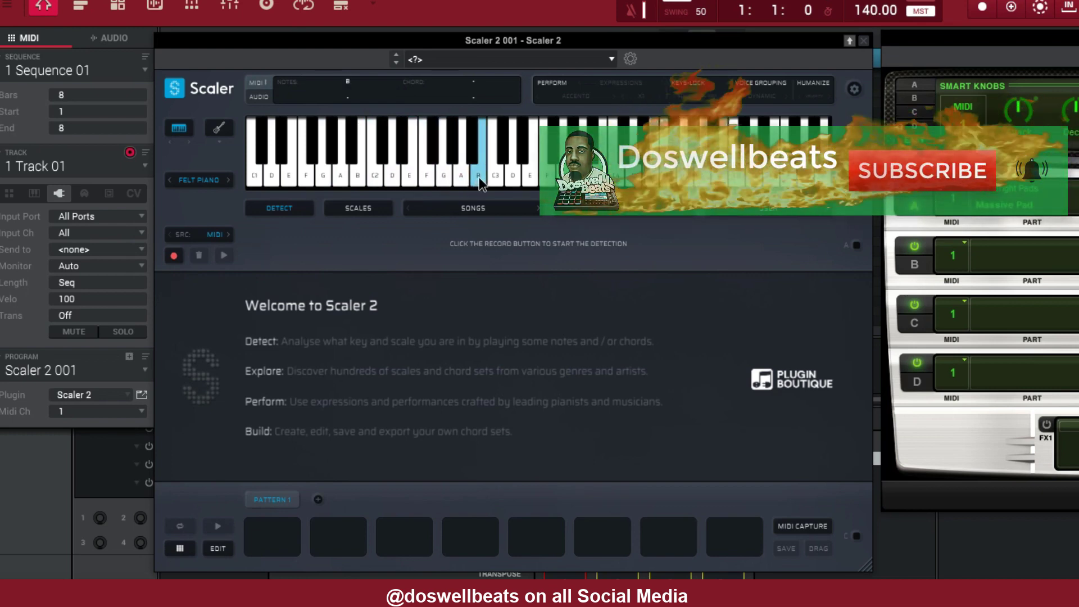
- Switch Scaler 2's built-in FELT PIANO sound to OFF
left_click(197, 181)
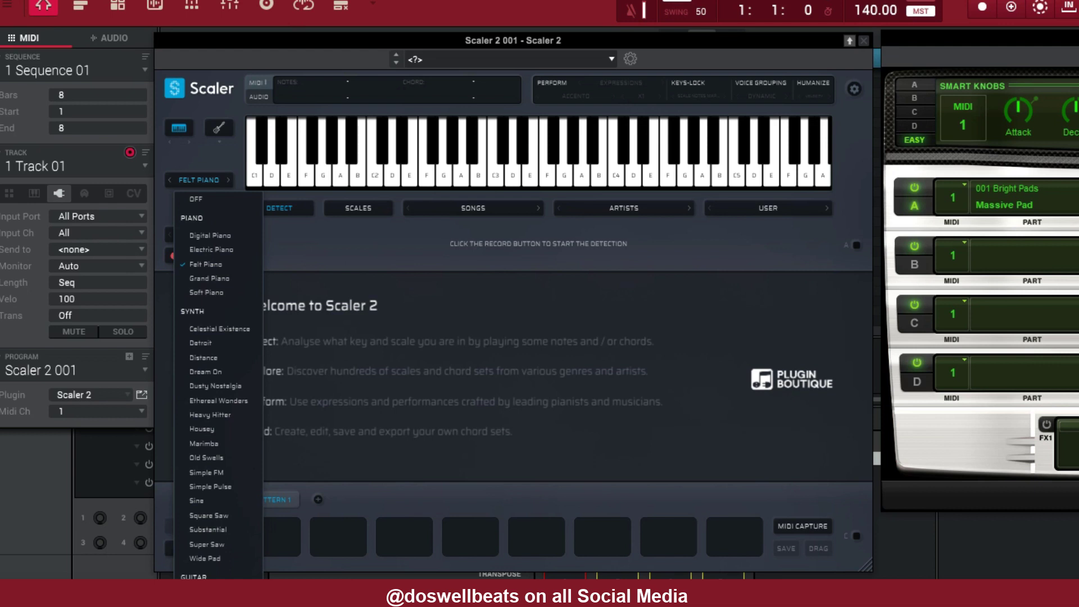
left_click(203, 197)
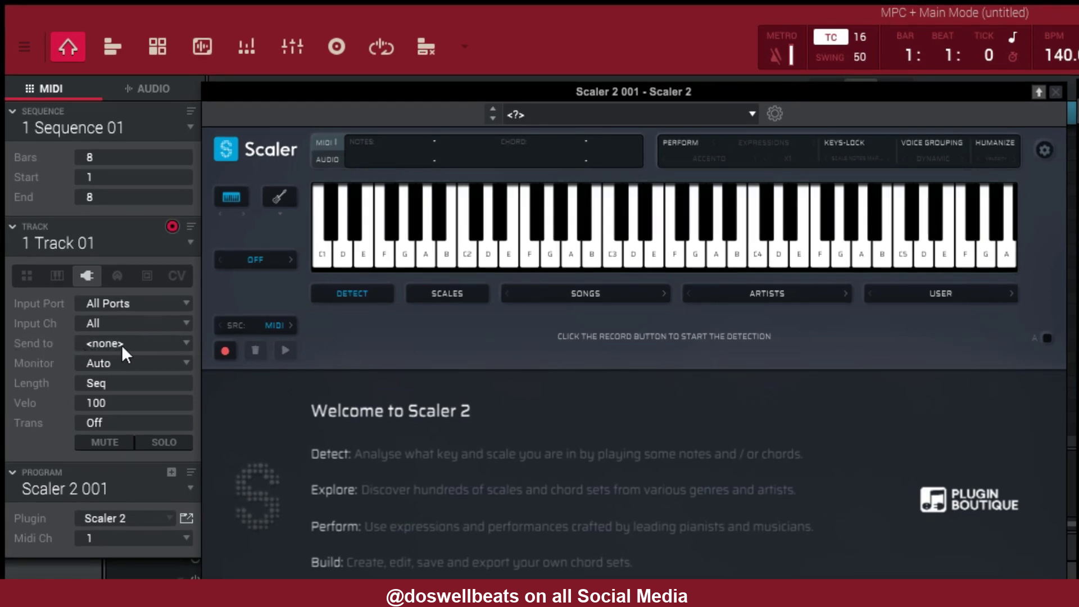
- Set Track 01's MIDI Send to destination to Track 02
left_click(154, 337)
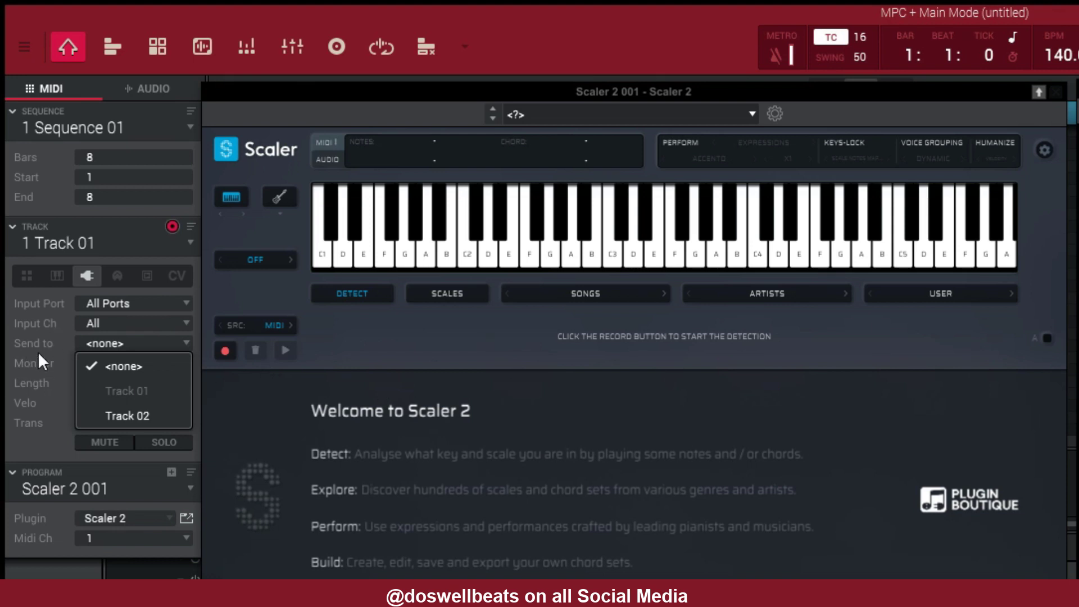
left_click(133, 416)
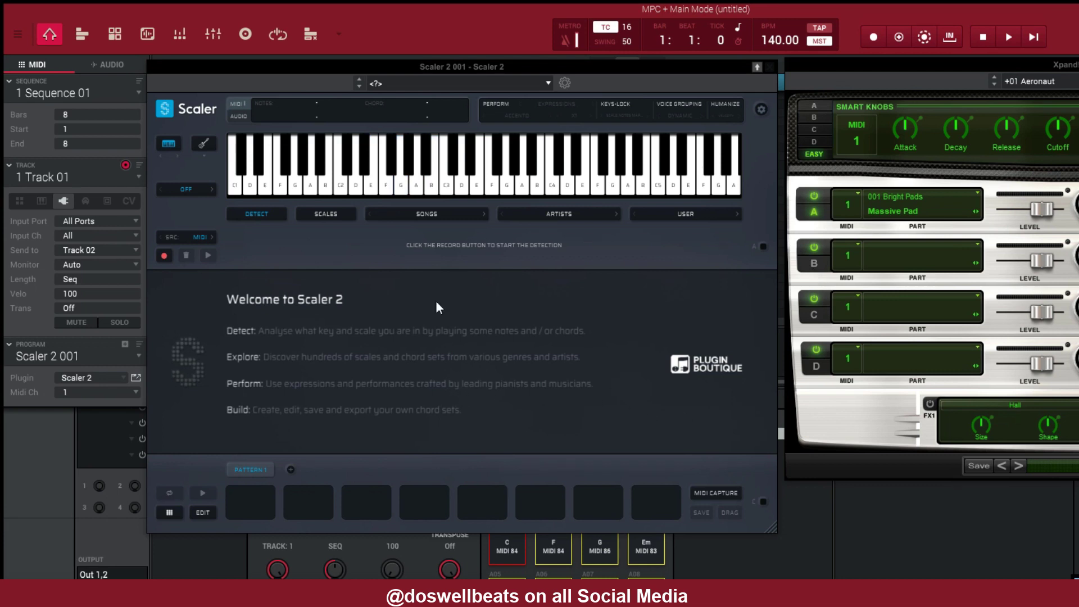
- Filter Scaler's scales to root A and load the A Minor scale chords
left_click(318, 213)
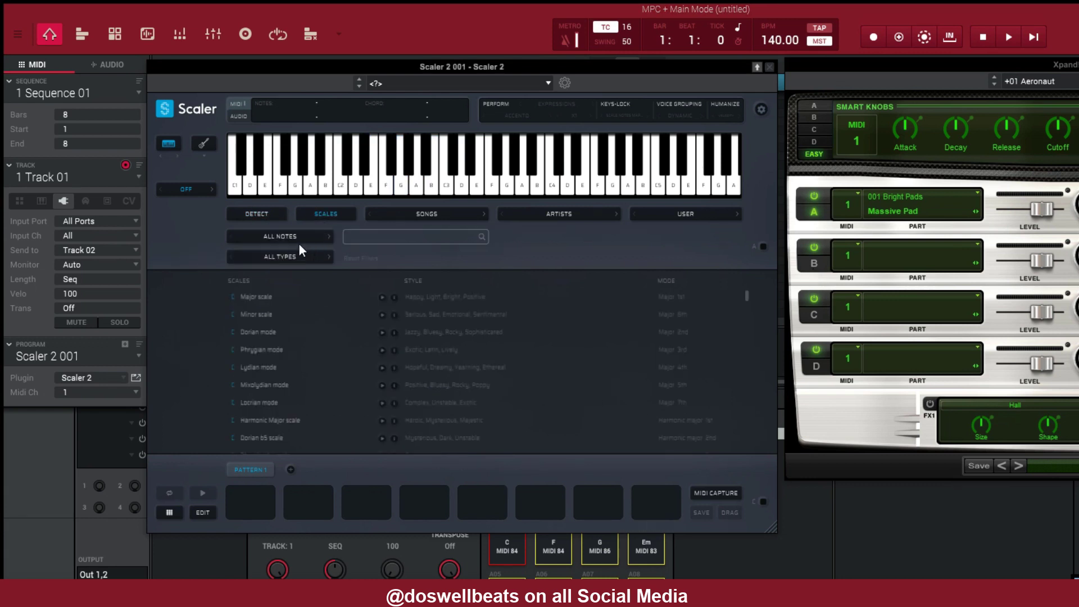
left_click(274, 238)
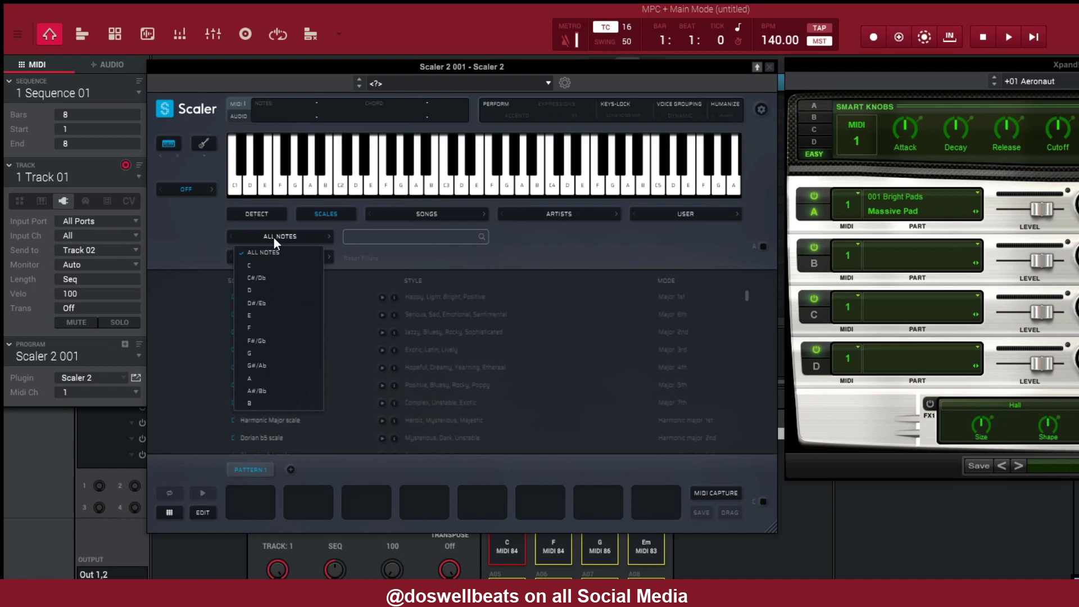
left_click(252, 378)
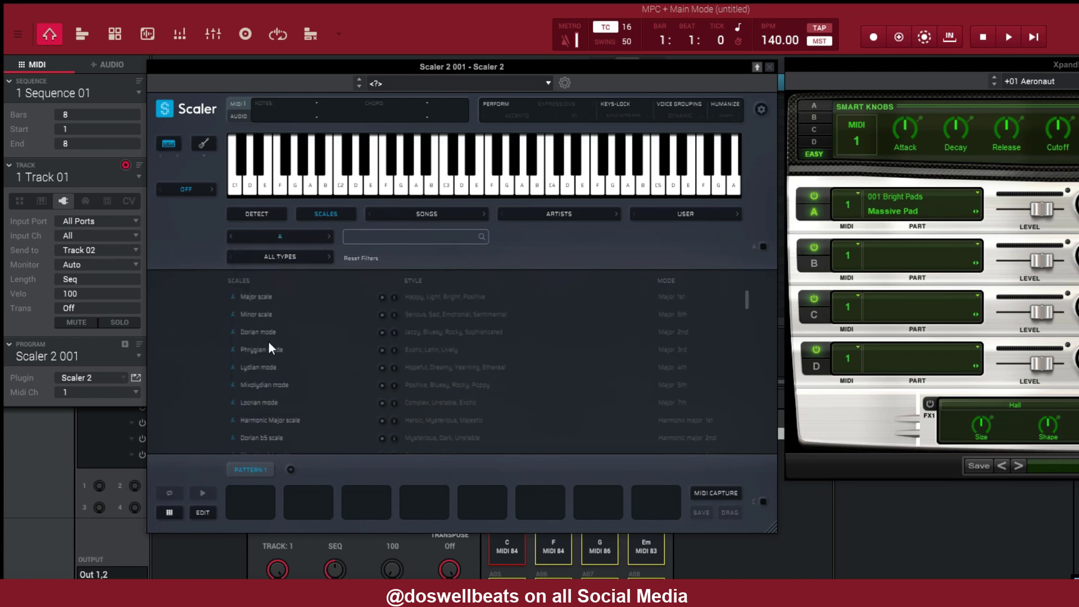
left_click(248, 315)
- Audition the A min, B dim, C maj, D min and G maj chords through Xpand!2
left_click(251, 429)
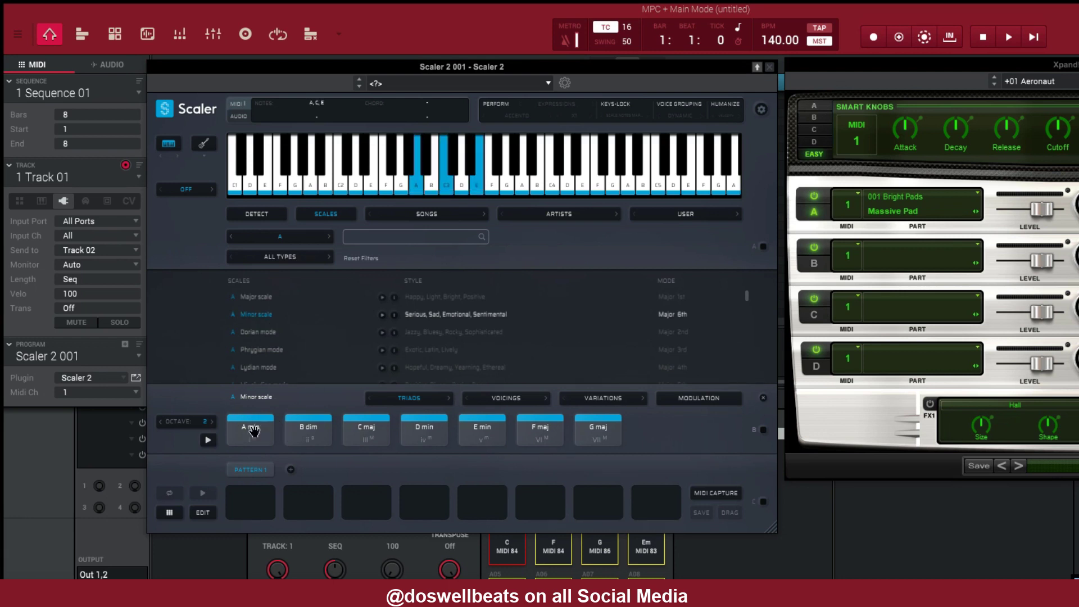
left_click(308, 430)
left_click(385, 424)
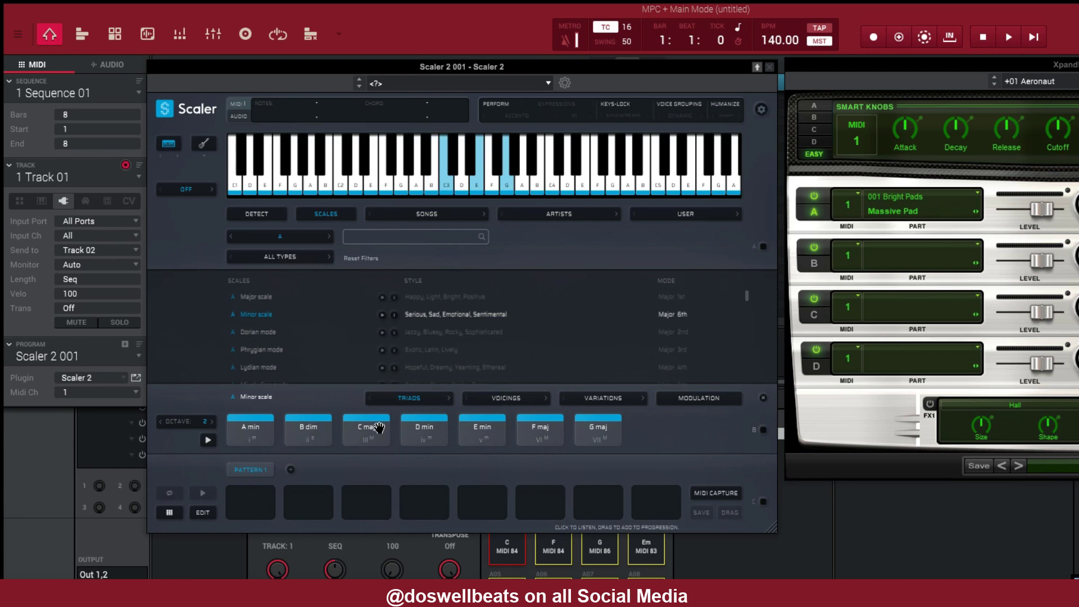
left_click(424, 428)
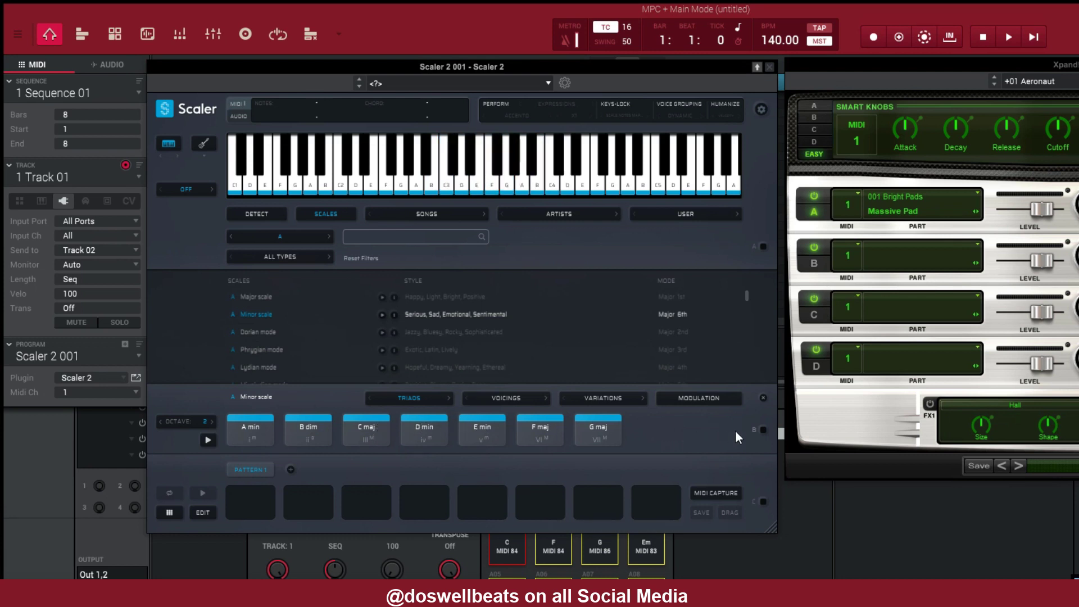
left_click(764, 430)
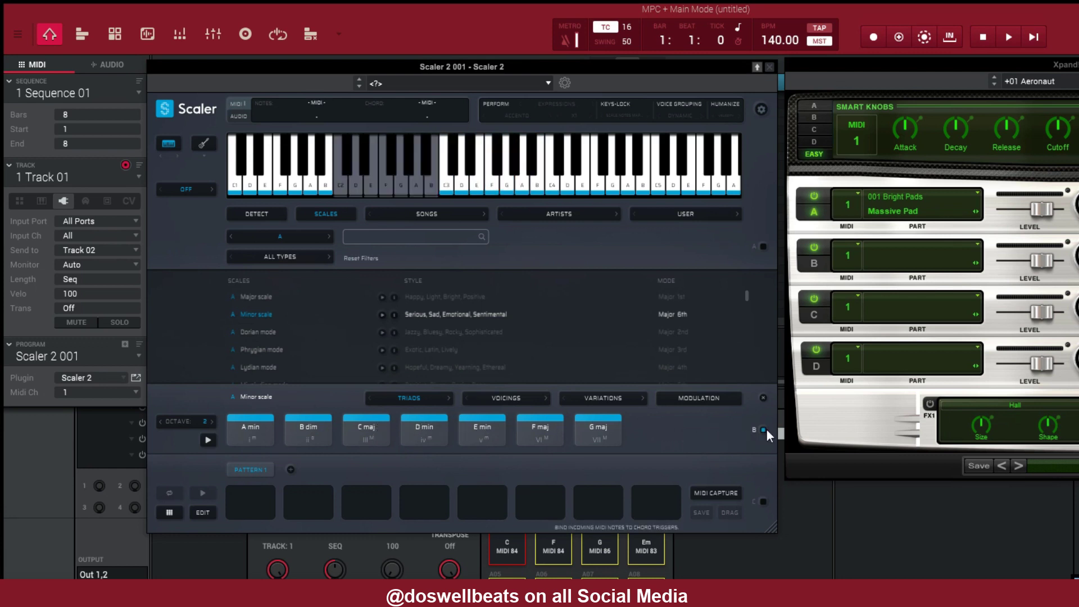
left_click(598, 431)
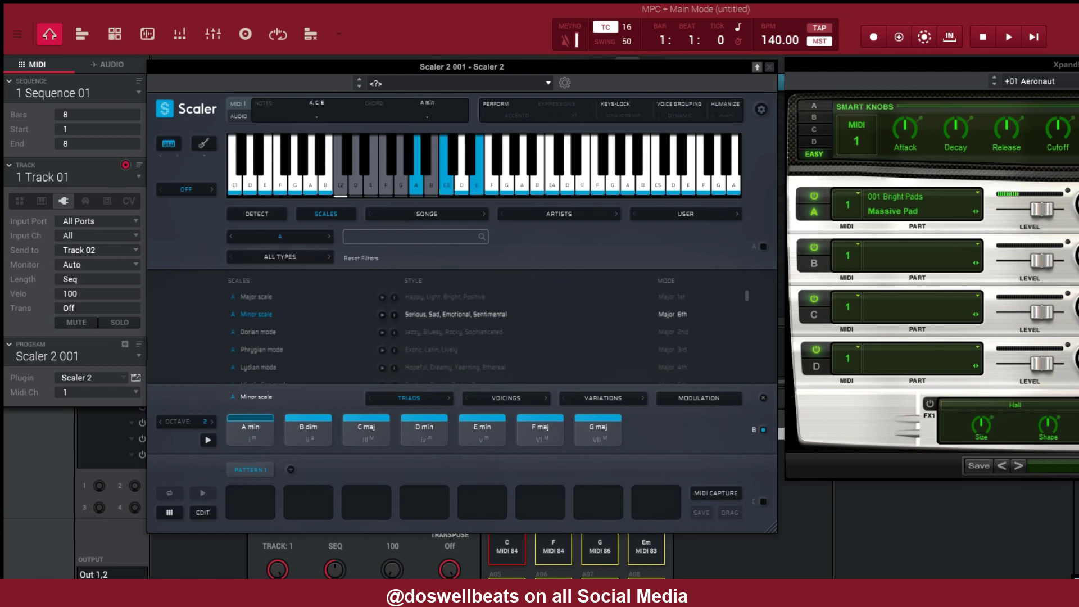
left_click(365, 435)
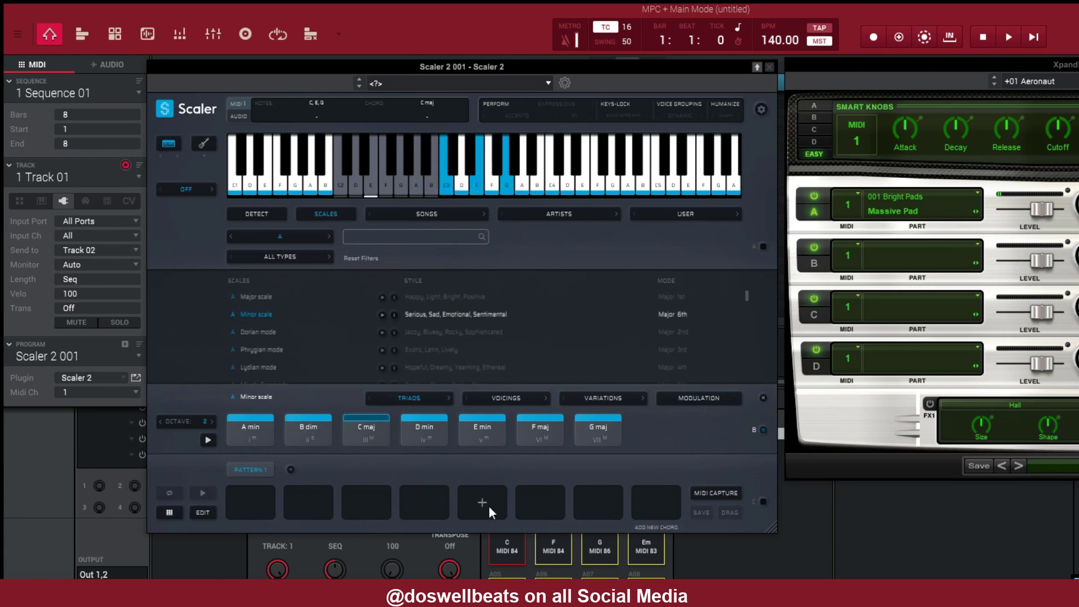